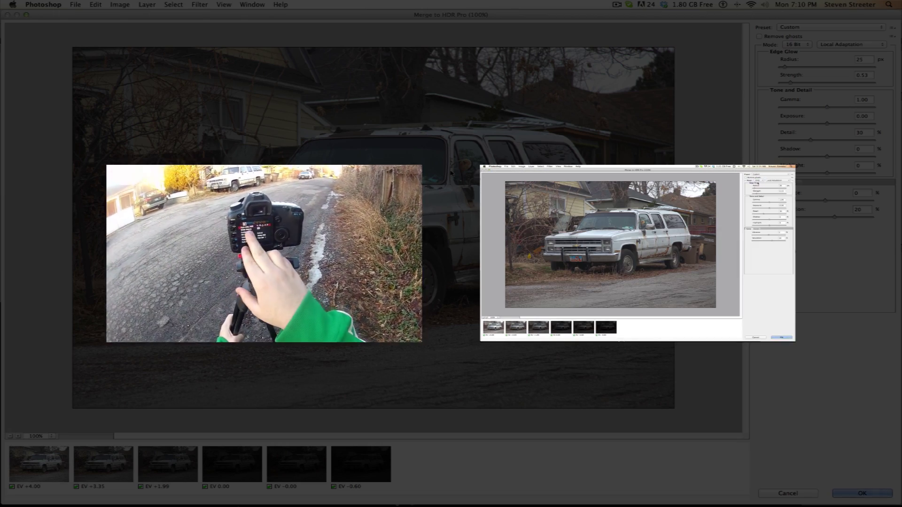
Show the 32, 16 and 8 Bit choices in the Merge to HDR Pro Mode list
left_click(802, 44)
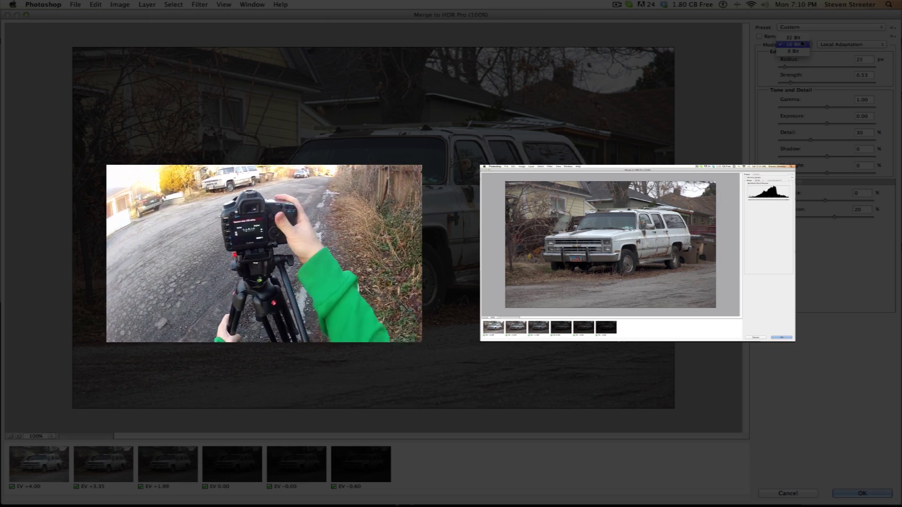
Merge the six exposures as 32 Bit with a lowered white point for a brighter preview
left_click(802, 38)
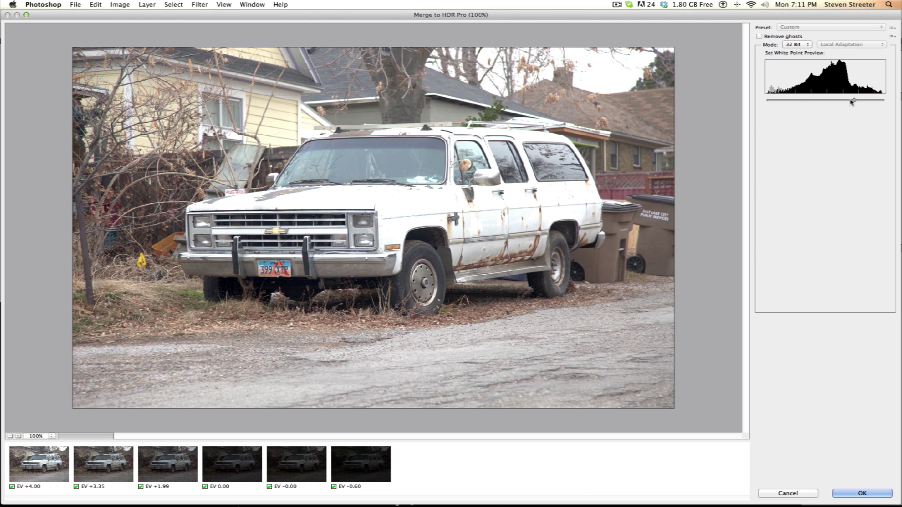
mouse_move(854, 100)
left_mouse_down()
mouse_move(790, 101)
mouse_move(883, 102)
mouse_move(856, 102)
left_mouse_up()
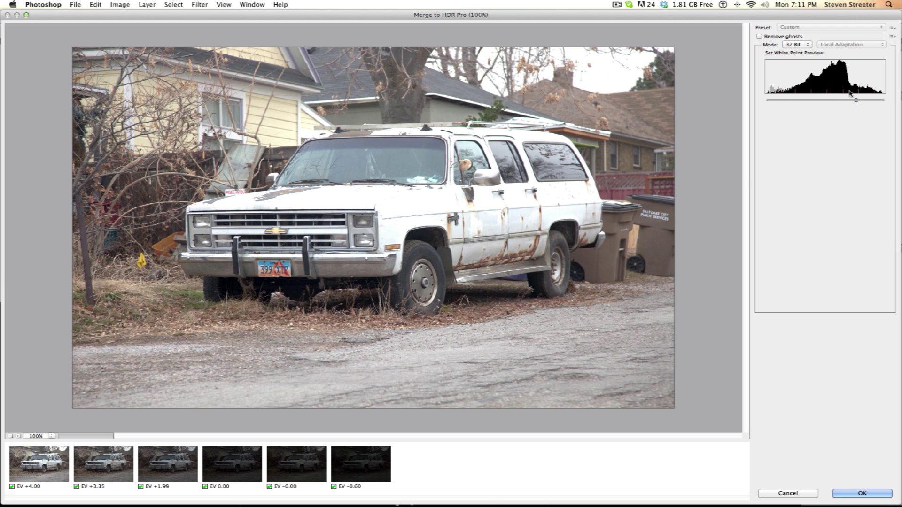
mouse_move(857, 100)
left_mouse_down()
mouse_move(811, 101)
mouse_move(882, 101)
mouse_move(868, 100)
left_mouse_up()
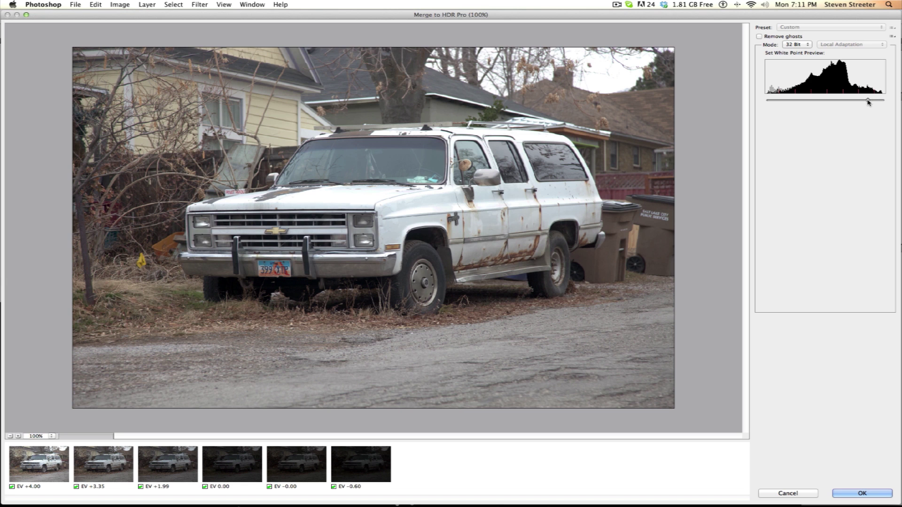
left_click(869, 493)
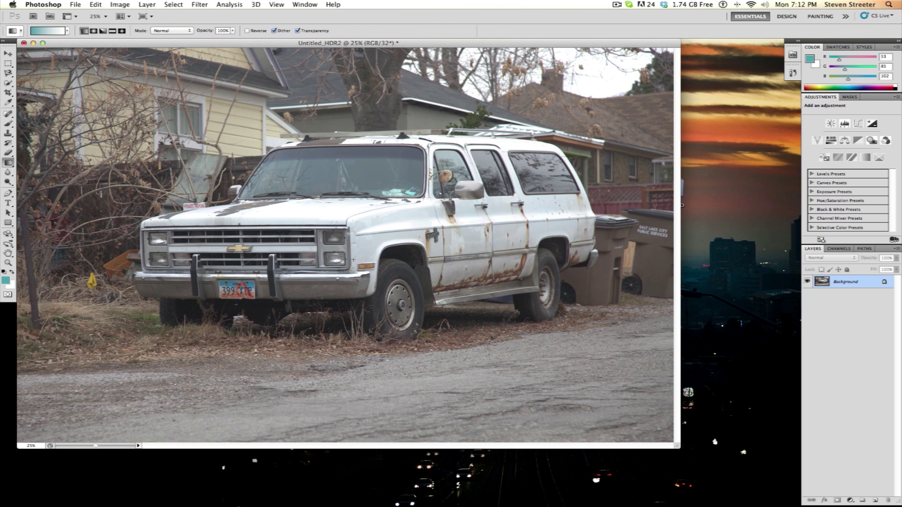
Save the HDR image as '32-bit uncompressed' in Photoshop format
left_click(75, 4)
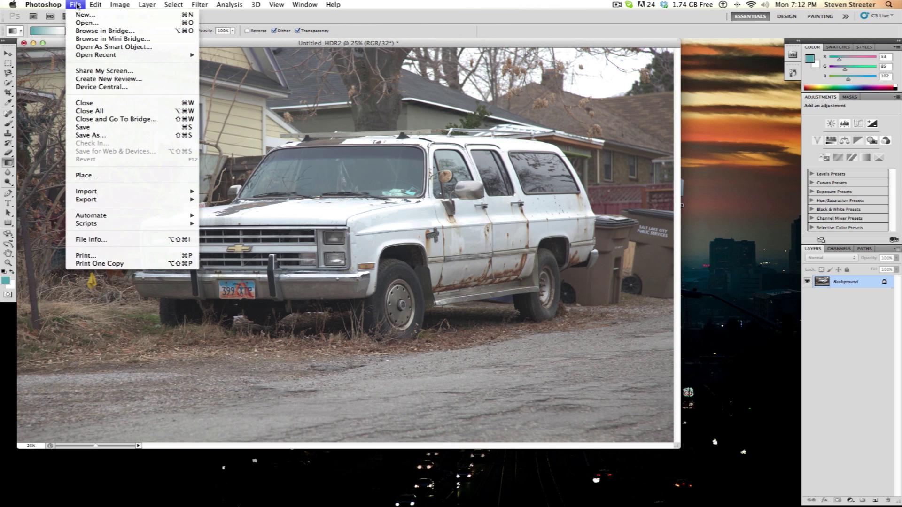
left_click(85, 128)
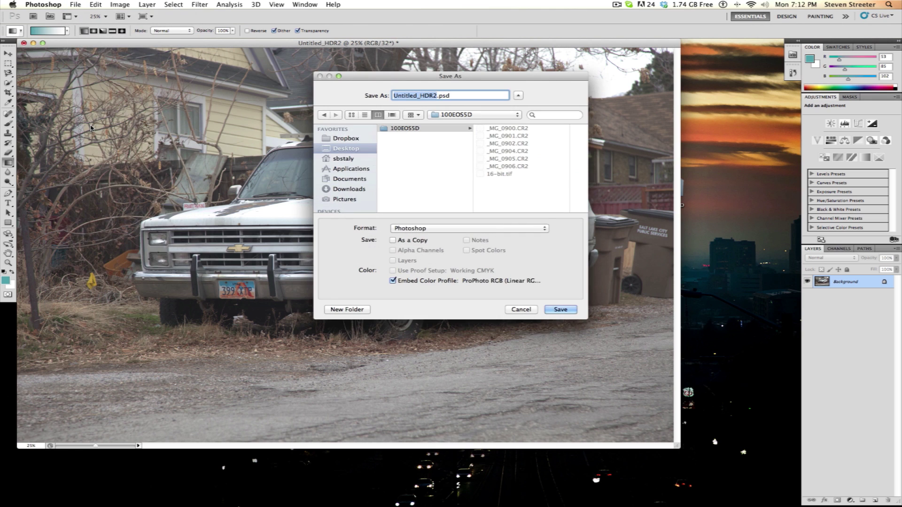
type("32-bit uncompressed")
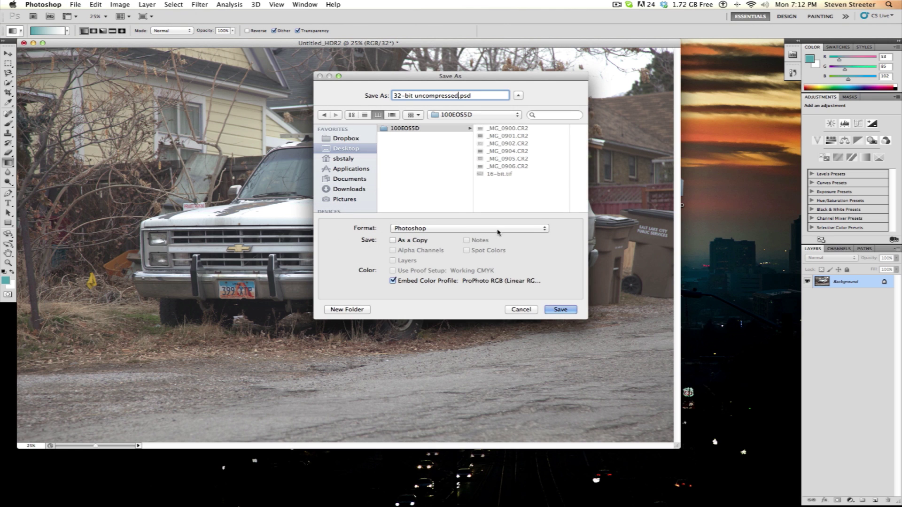
left_click(497, 228)
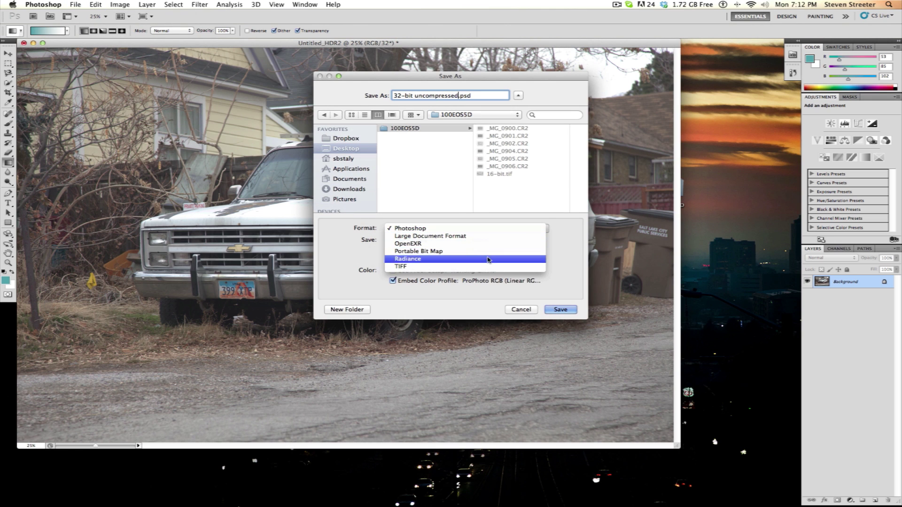
left_click(488, 229)
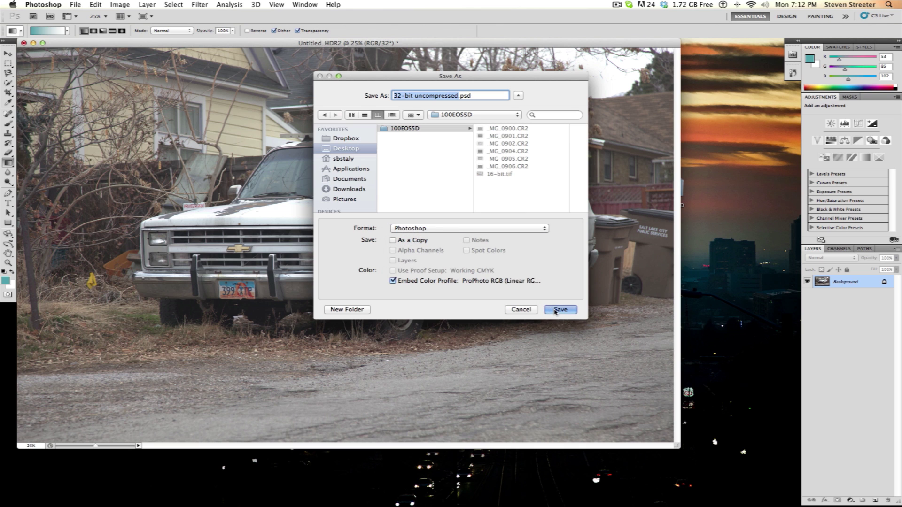
left_click(559, 310)
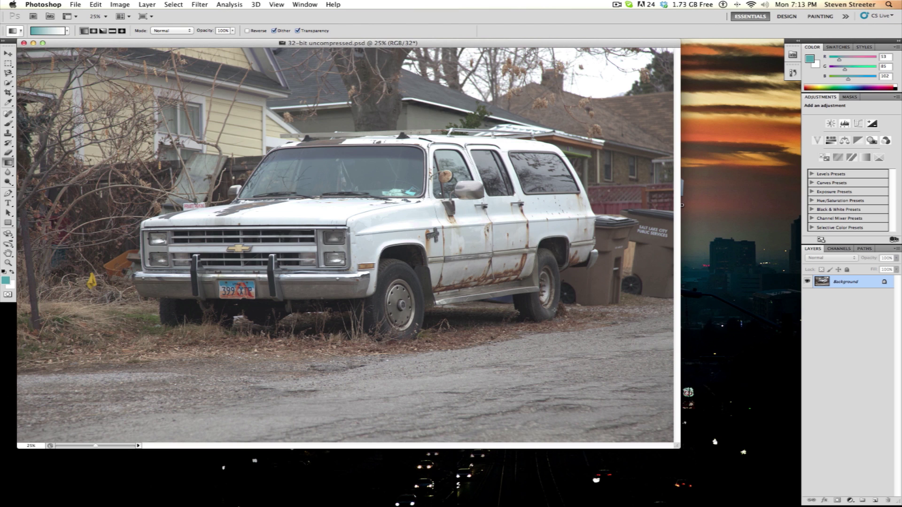
Convert the image to 16 Bits/Channel, bringing up HDR Toning with Local Adaptation
left_click(121, 4)
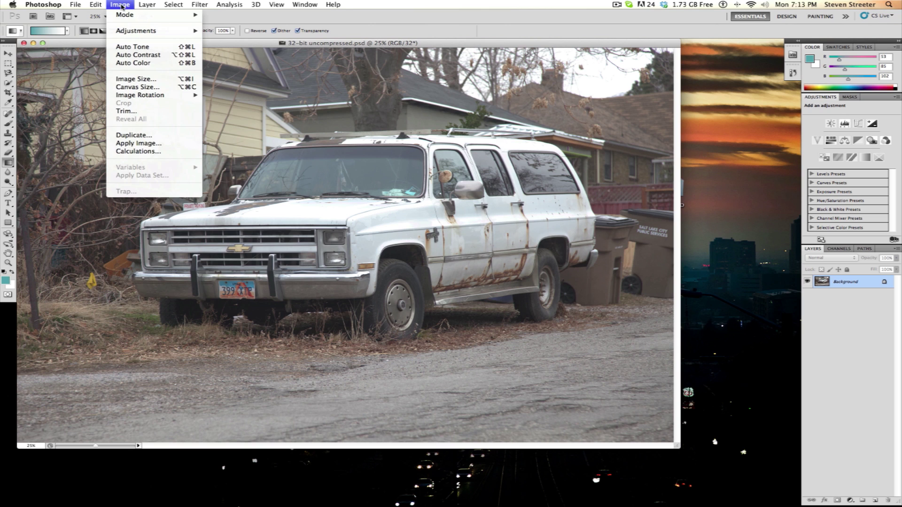
mouse_move(123, 14)
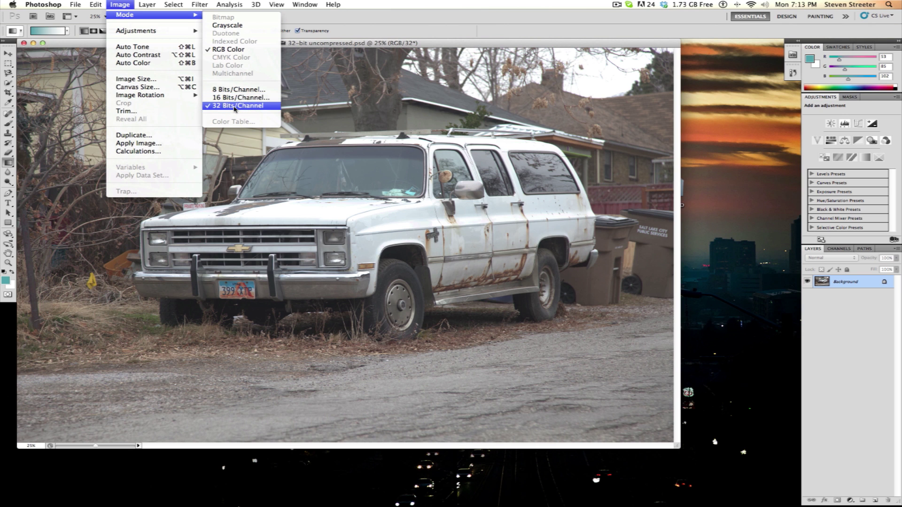
left_click(235, 98)
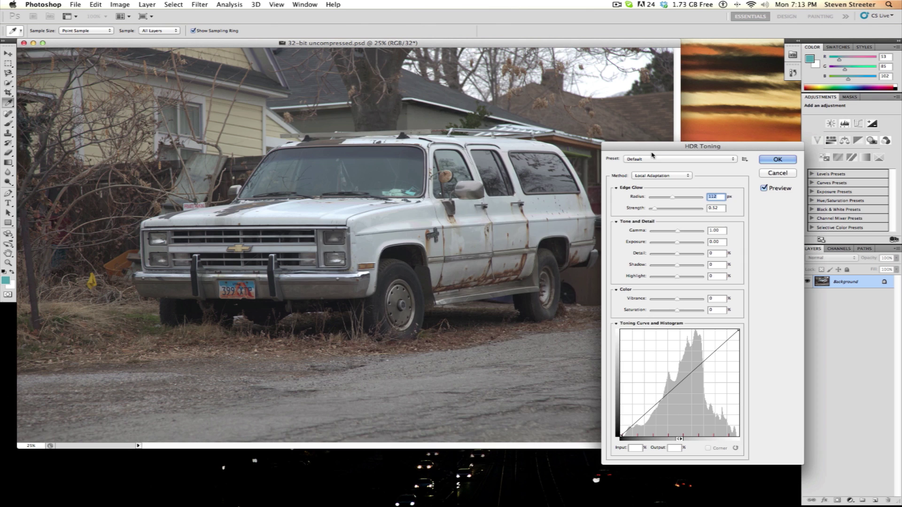
Tune Local Adaptation: Radius 204 px, Gamma 1.23, Exposure -1.09, Detail +86%, Shadow +27%, Highlight -51%
left_click_drag(651, 151, 349, 87)
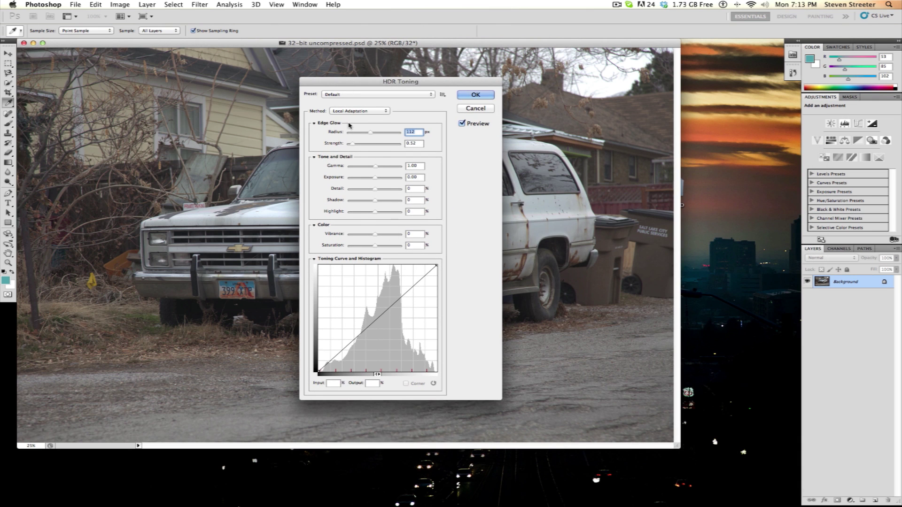
left_click_drag(371, 132, 361, 212)
left_click_drag(380, 178, 369, 180)
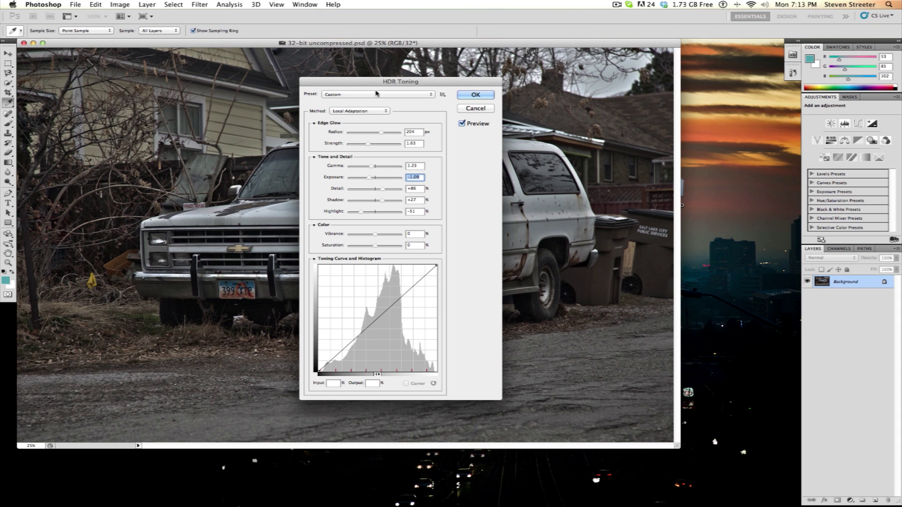
left_click_drag(380, 82, 670, 89)
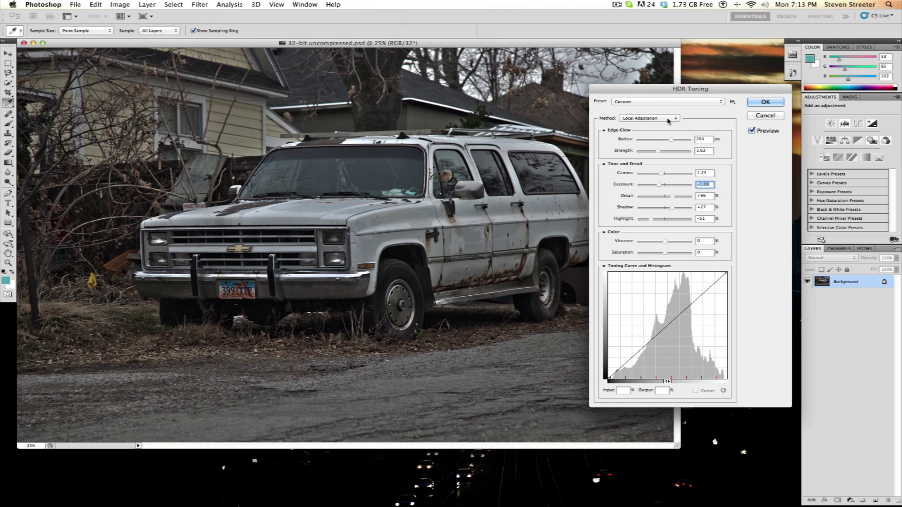
left_click(670, 119)
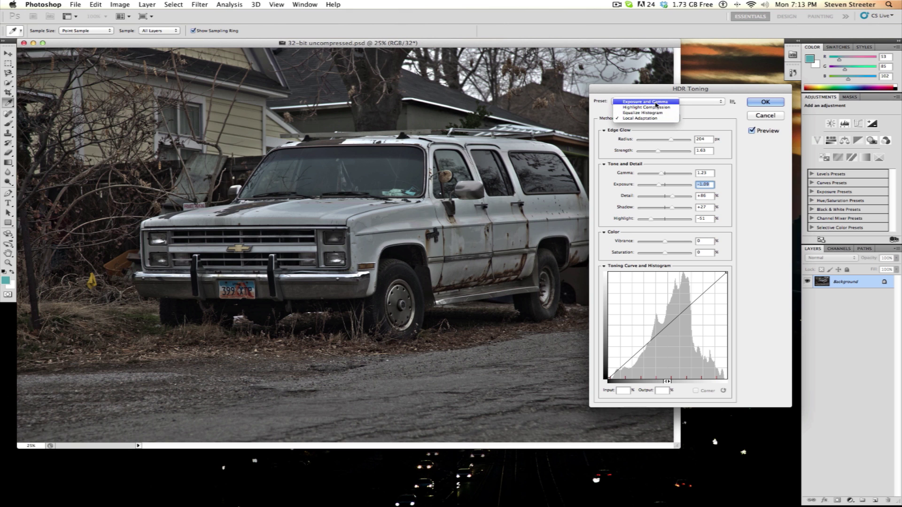
Switch toning to Exposure and Gamma, with Gamma 1.49 and Exposure around +3.30
left_click(657, 103)
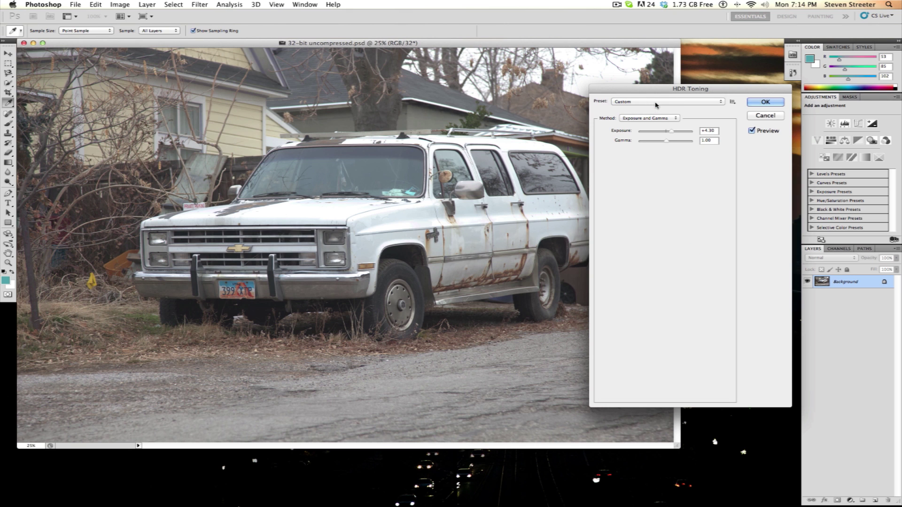
mouse_move(661, 133)
left_mouse_down()
mouse_move(674, 133)
mouse_move(659, 144)
mouse_move(670, 135)
left_mouse_up()
left_click(671, 141)
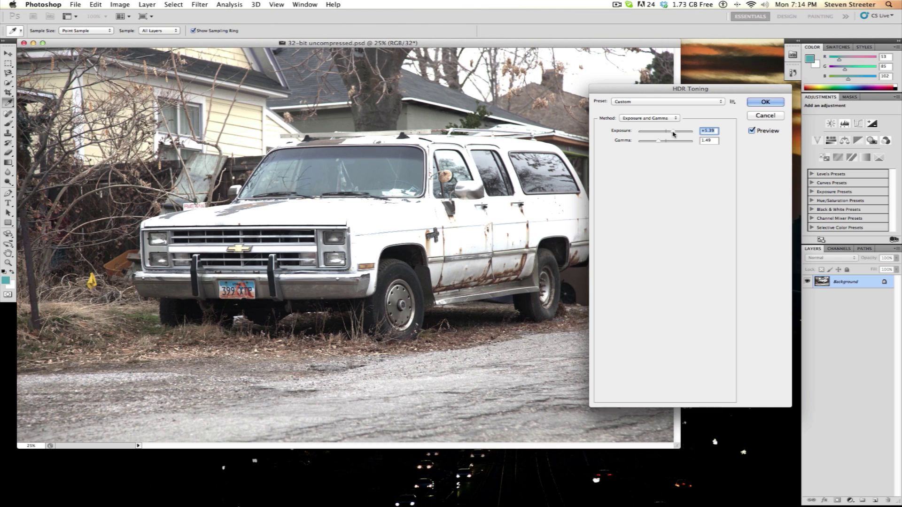
left_click_drag(673, 134, 670, 134)
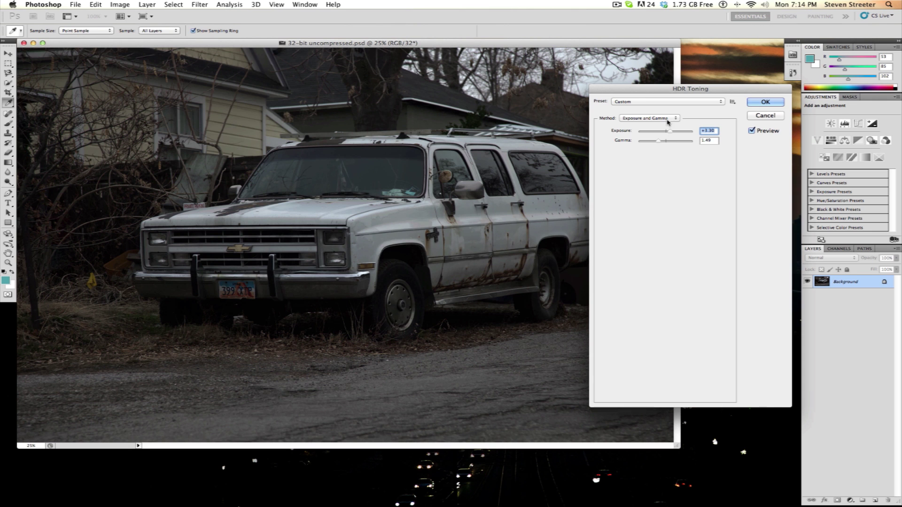
Try Highlight Compression and Equalize Histogram, then return to the Local Adaptation method
left_click(666, 118)
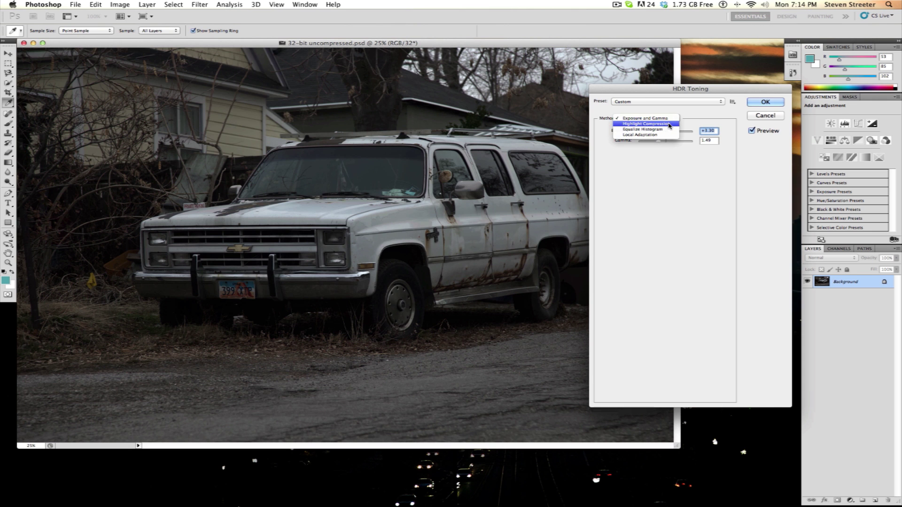
left_click(669, 124)
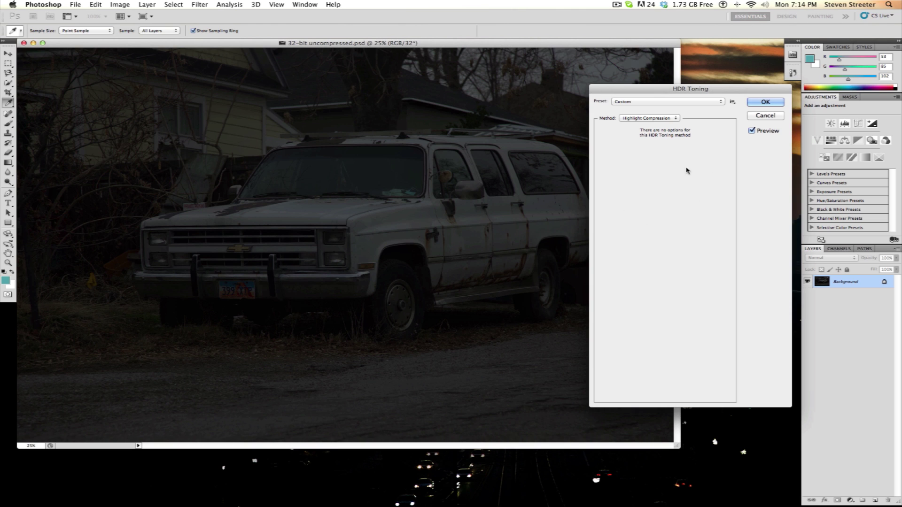
left_click(667, 119)
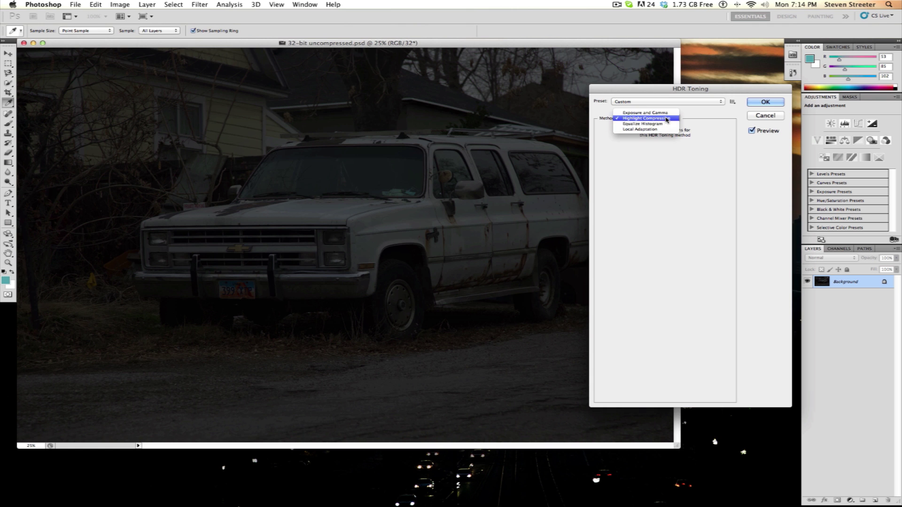
left_click(660, 124)
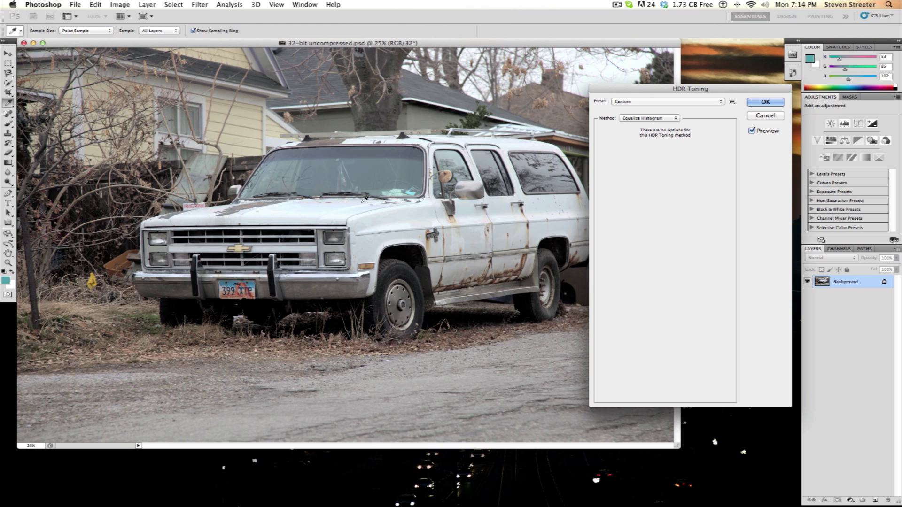
left_click(658, 118)
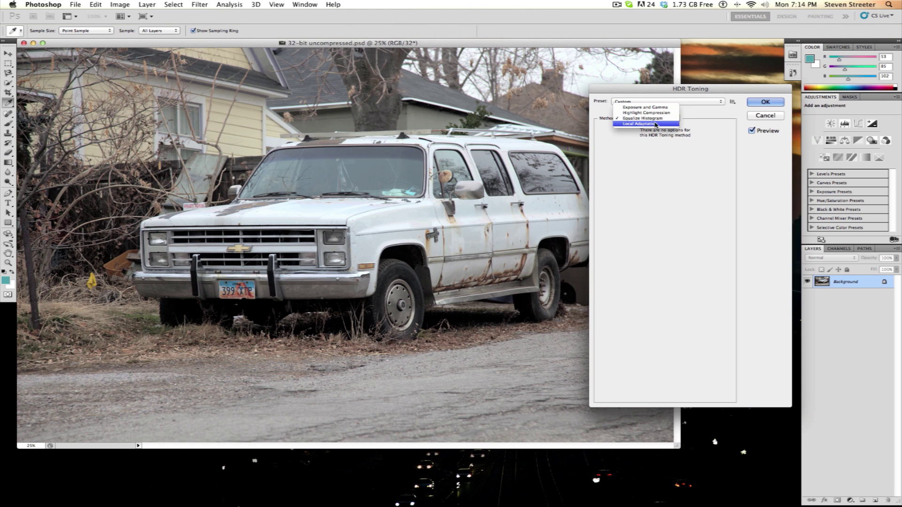
left_click(655, 126)
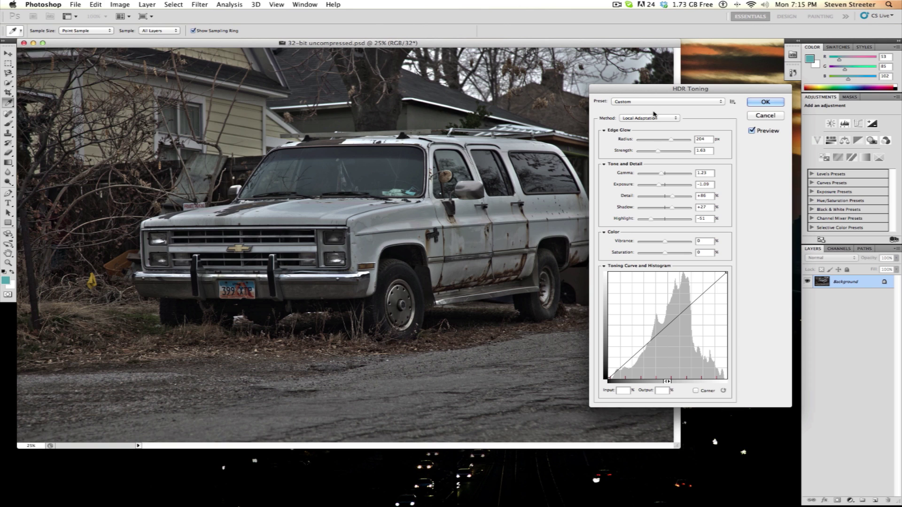
left_click(628, 103)
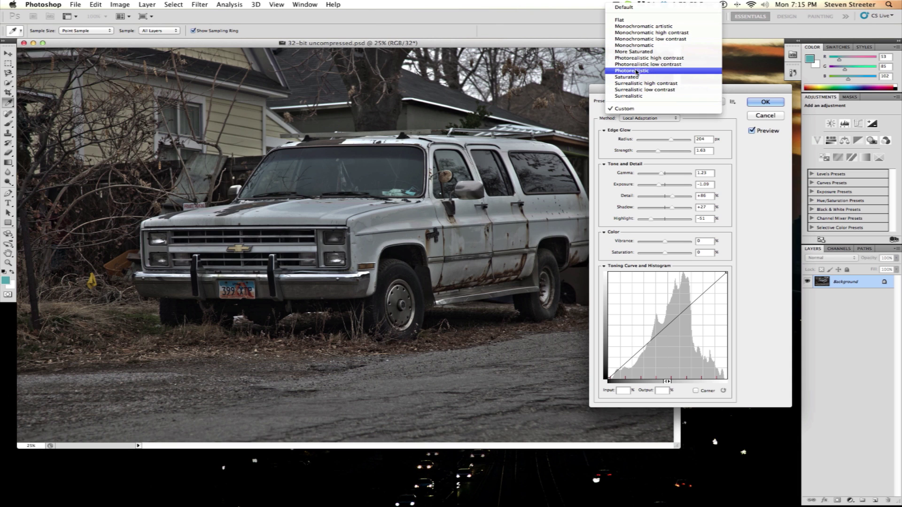
left_click(711, 120)
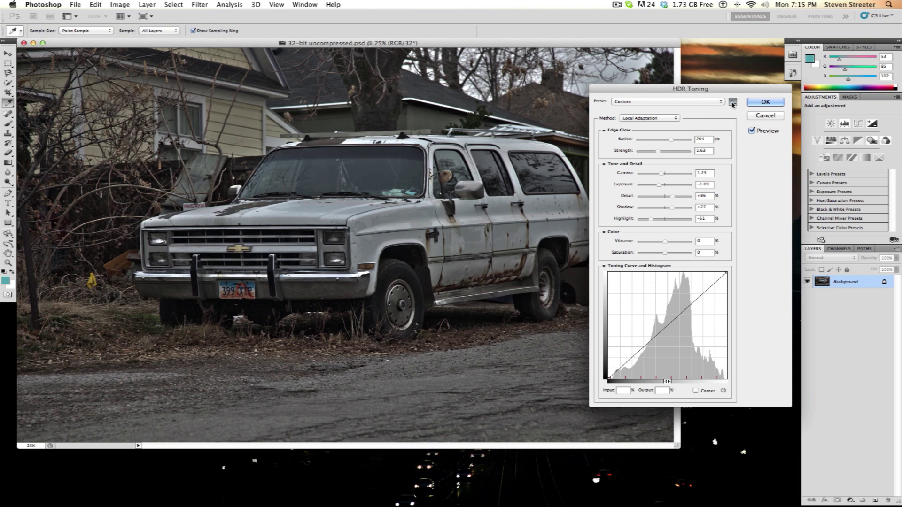
left_click(733, 102)
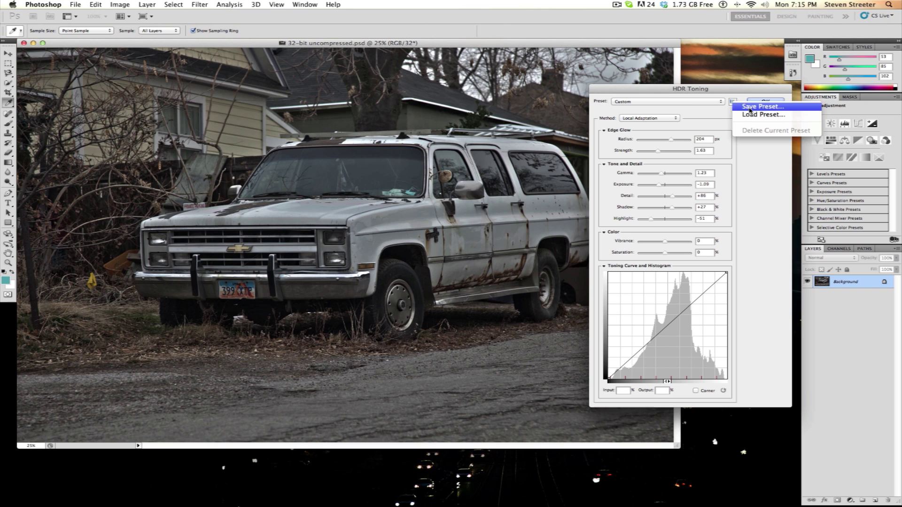
left_click(712, 114)
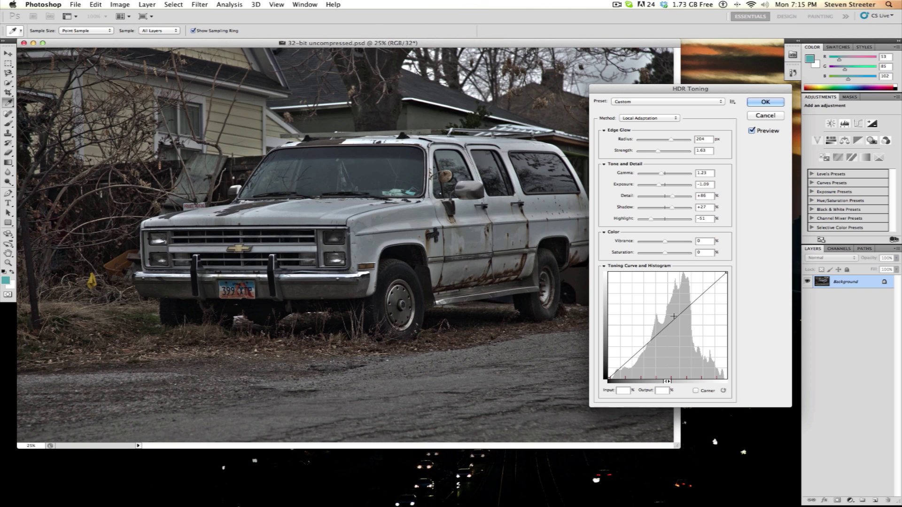
Shape the toning curve into an S-curve and apply the toning to produce a 16-bit image
left_click_drag(674, 320, 655, 324)
left_click(631, 352)
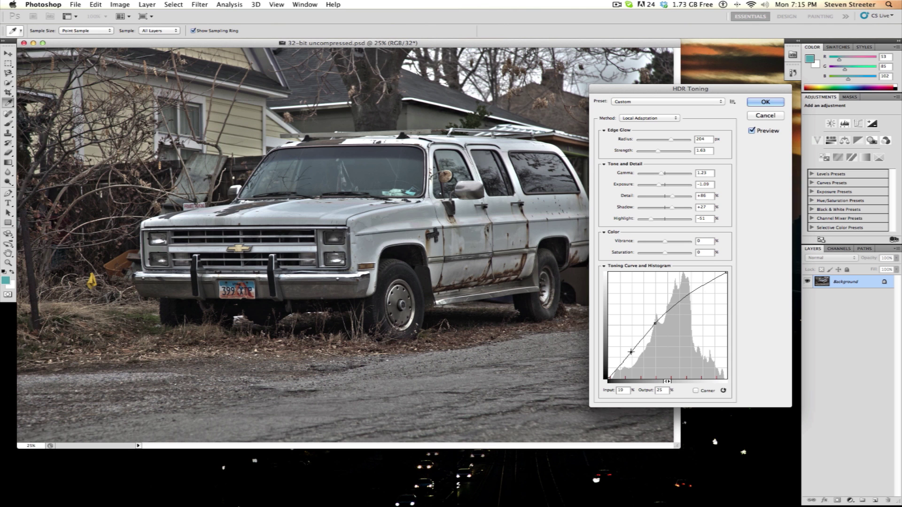
left_click_drag(631, 352, 634, 360)
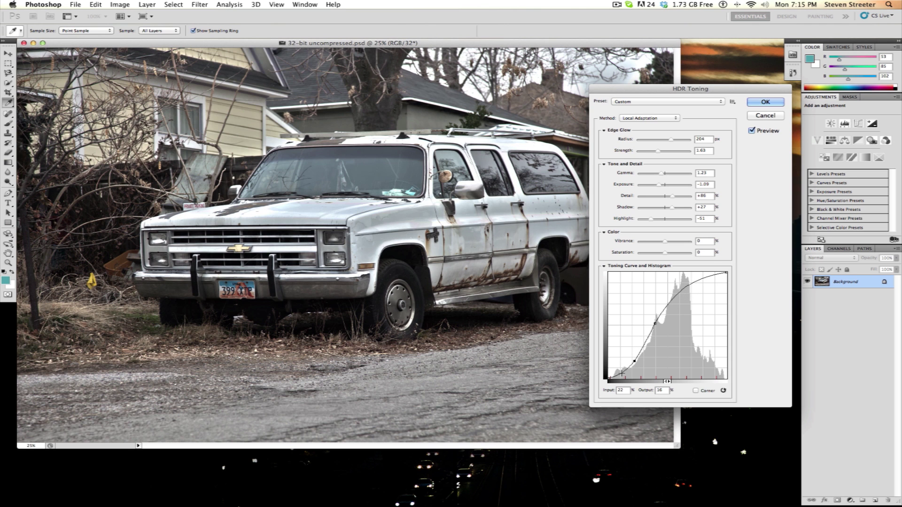
left_click(620, 366)
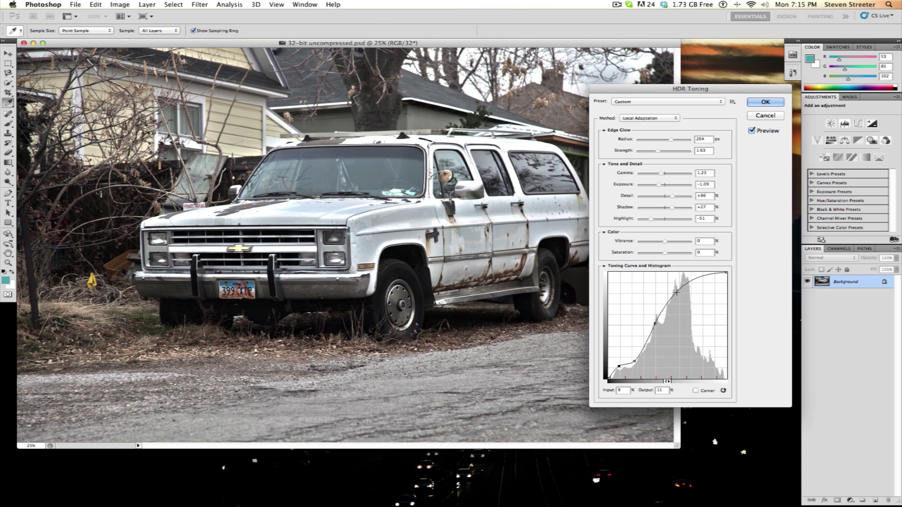
left_click_drag(676, 292, 680, 291)
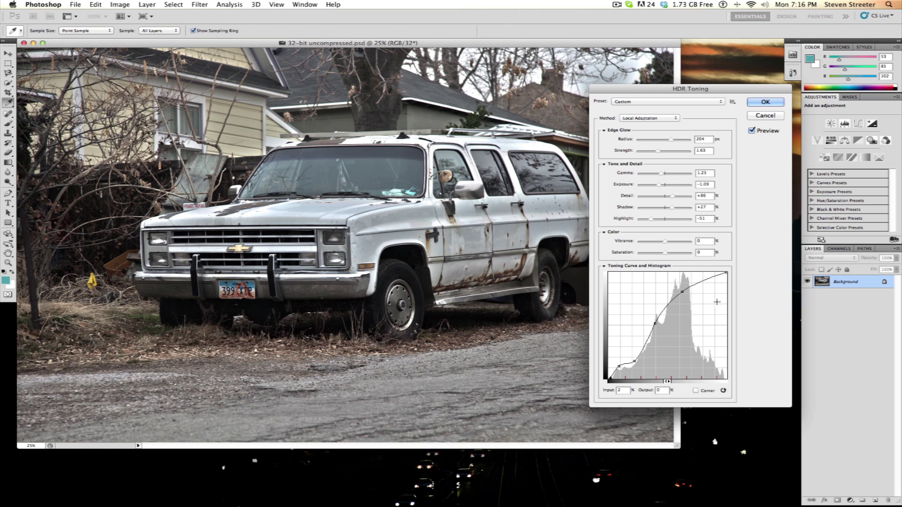
left_click(726, 272)
left_click(766, 102)
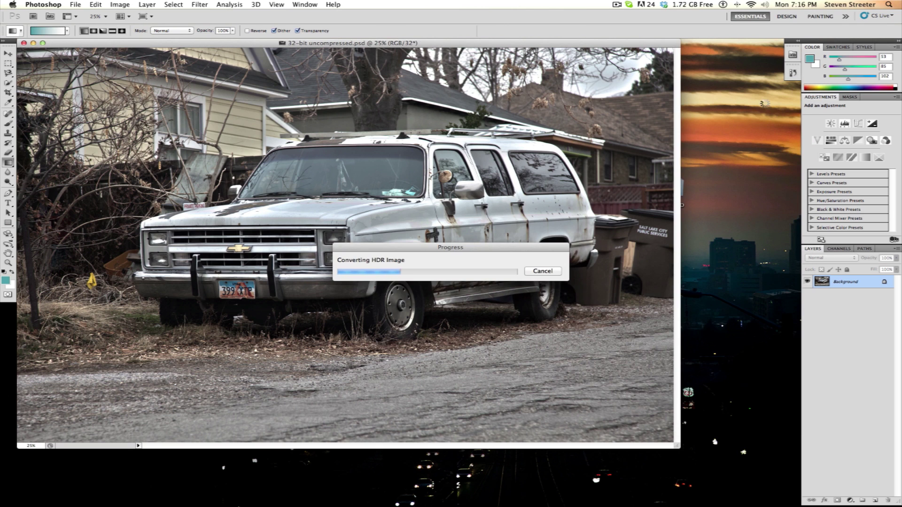
Open the Hue/Saturation adjustment and dismiss it without changes
left_click(120, 5)
mouse_move(133, 30)
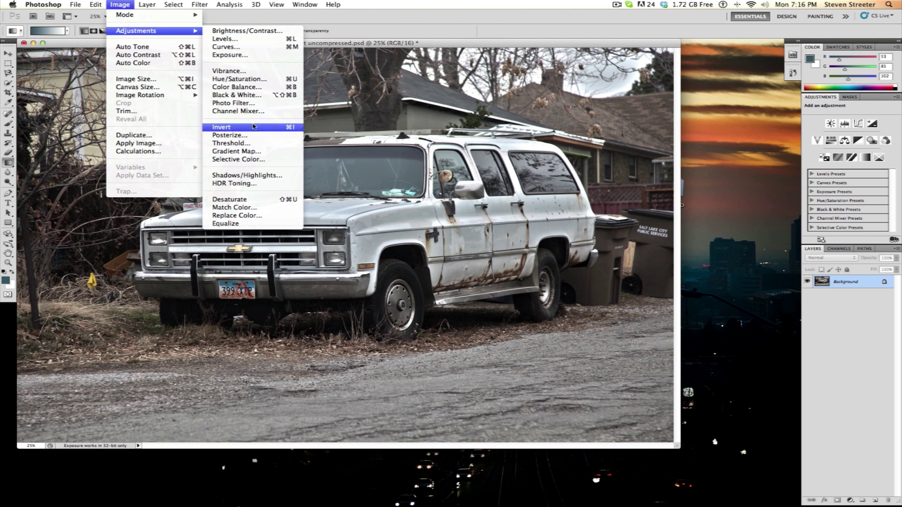
left_click(254, 82)
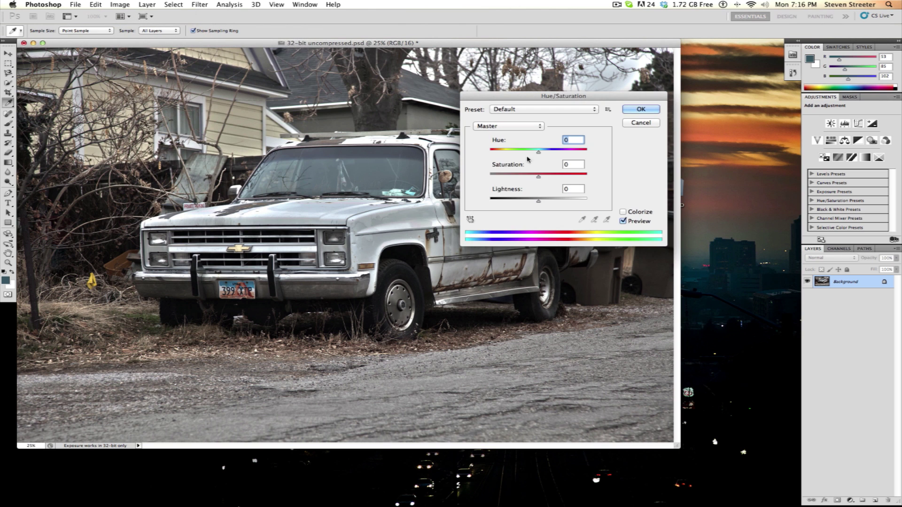
key("Escape")
Save the toned image as uncompressed TIFF 32-bit.tif
left_click(75, 4)
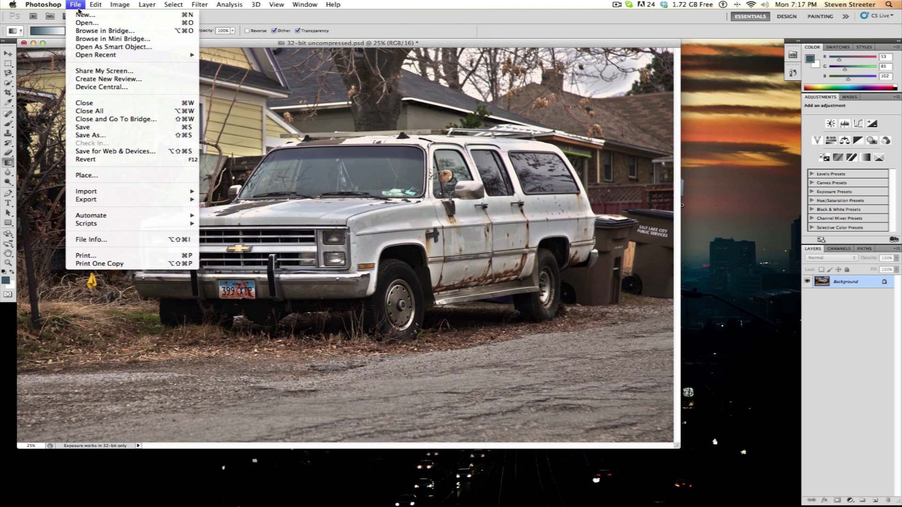
left_click(105, 128)
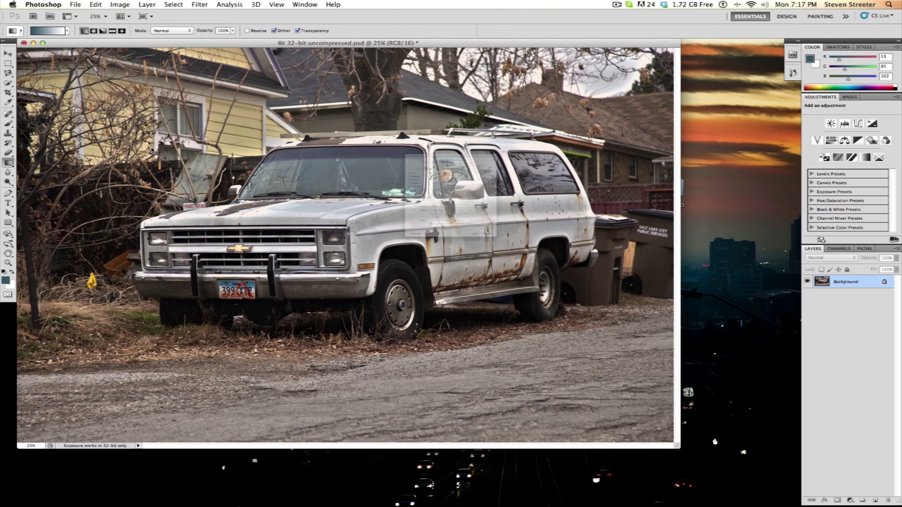
left_click(559, 310)
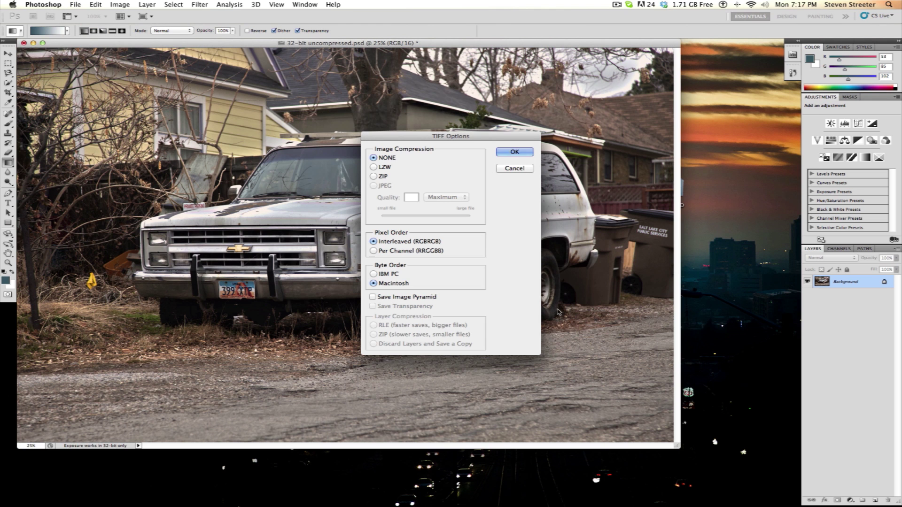
left_click(514, 152)
Preview 32-bit.tif full-size from the 100EOS5D folder in Finder
key("super+h")
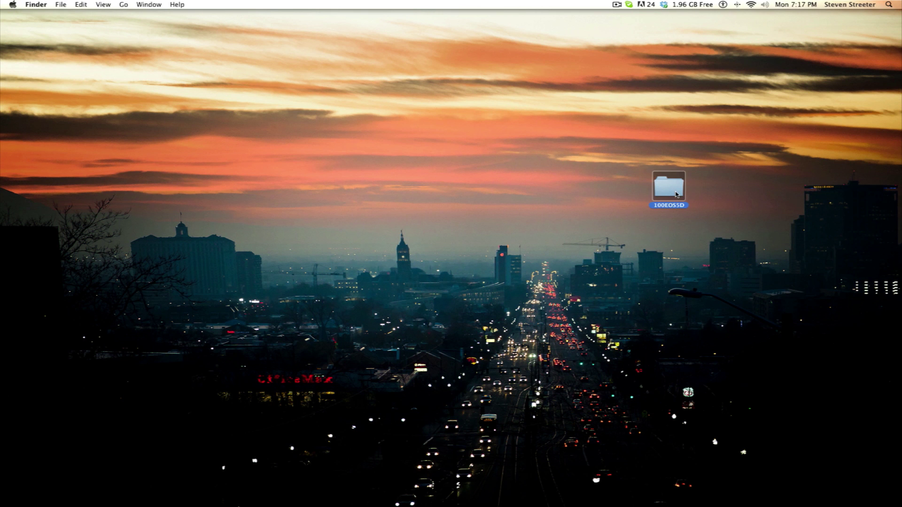
double_click(669, 188)
left_click(438, 257)
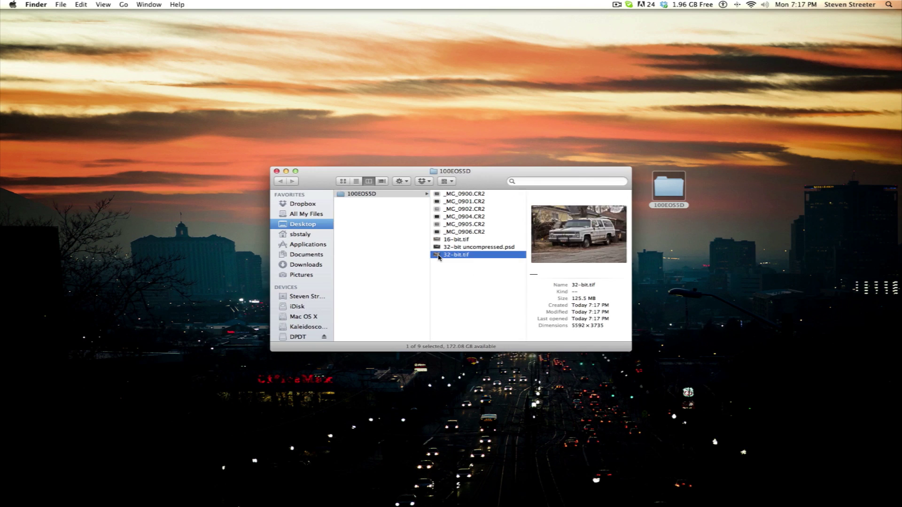
key("space")
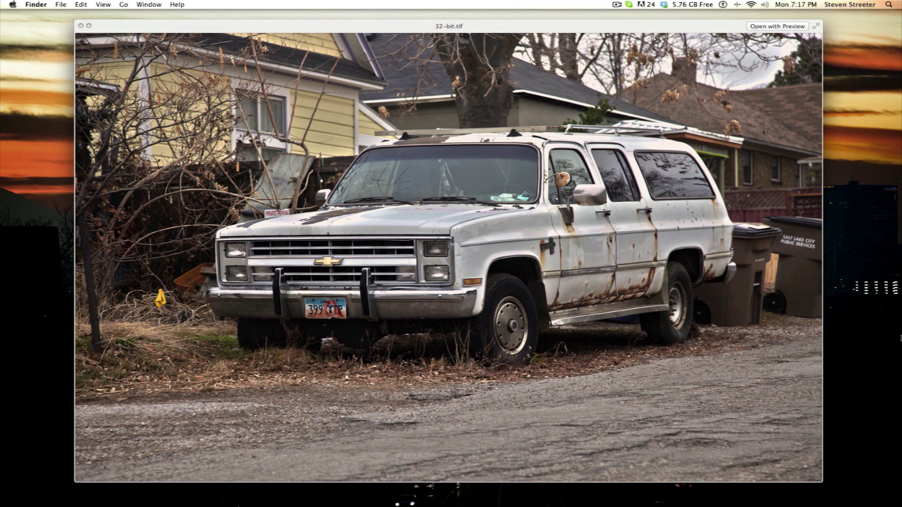